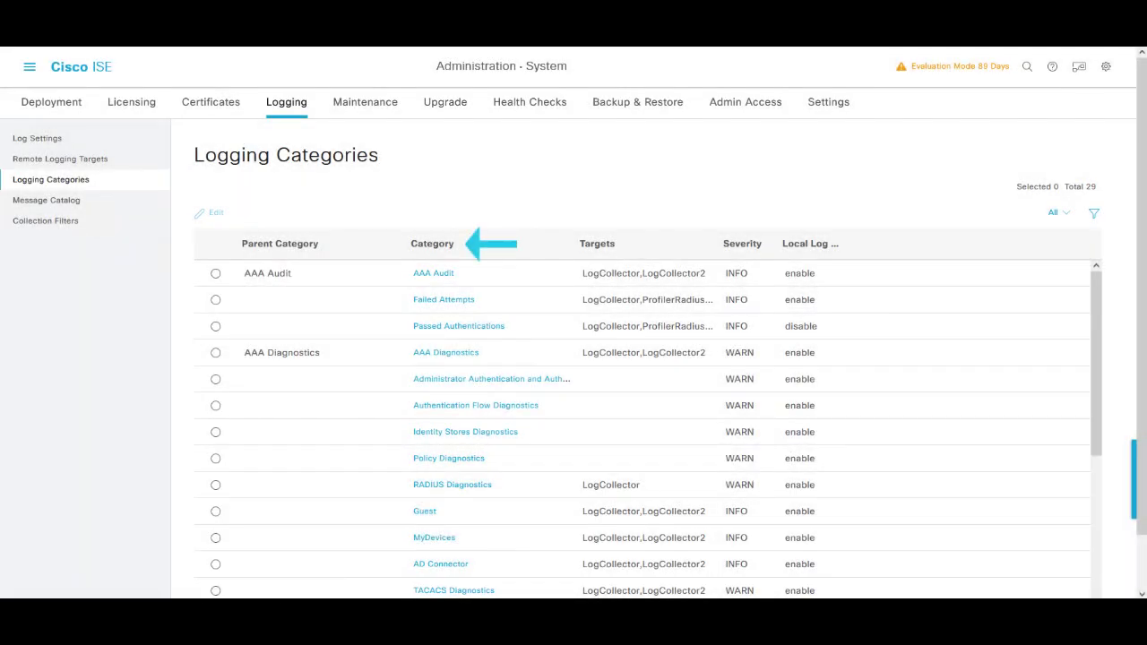
Look through the list of logging categories with their targets, severity and local logging state.
scroll(645, 427, "down", 5)
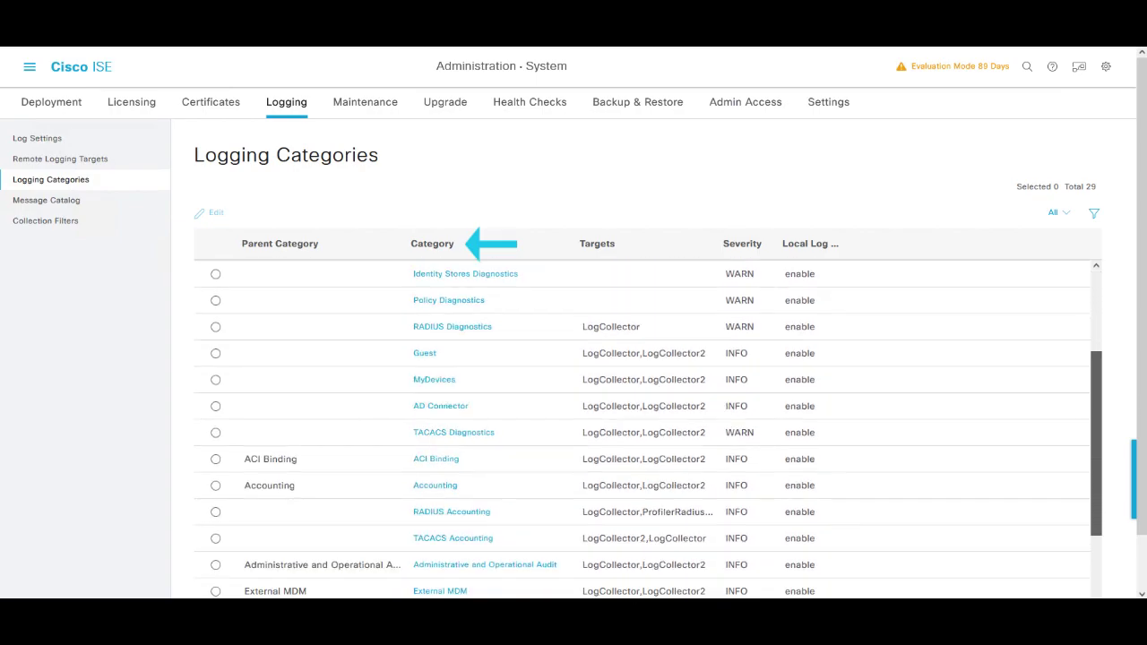
scroll(645, 431, "up", 6)
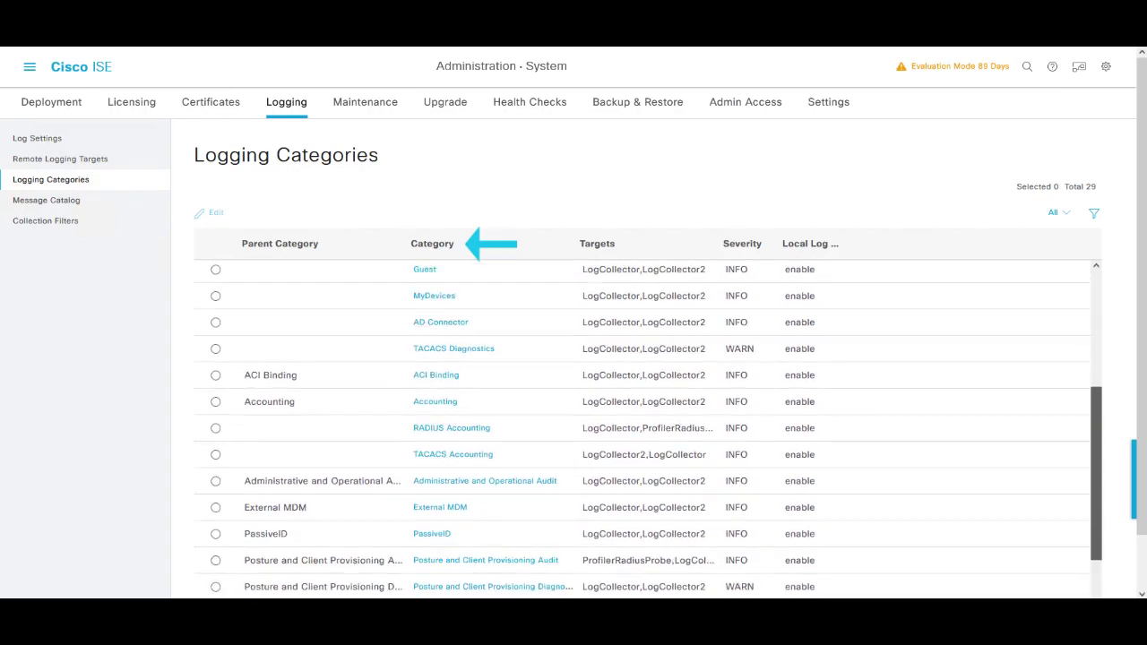
scroll(645, 430, "up", 1)
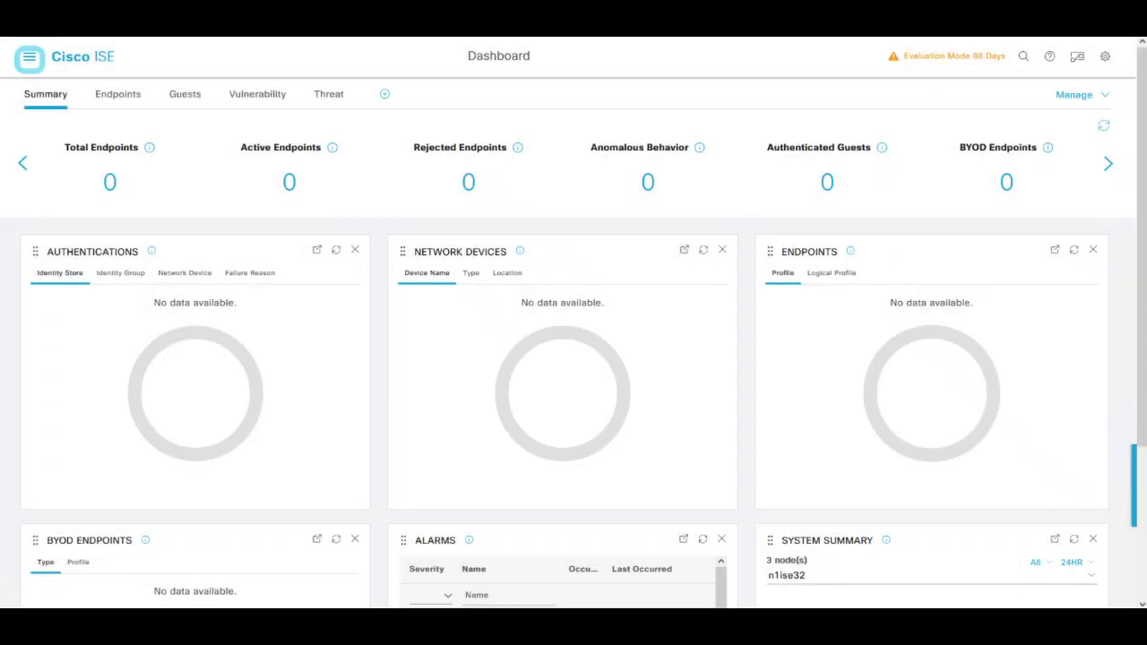
Go to the system certificates and select the certificate of node n1ise32 used by ISE Messaging Service.
key("ctrl+/")
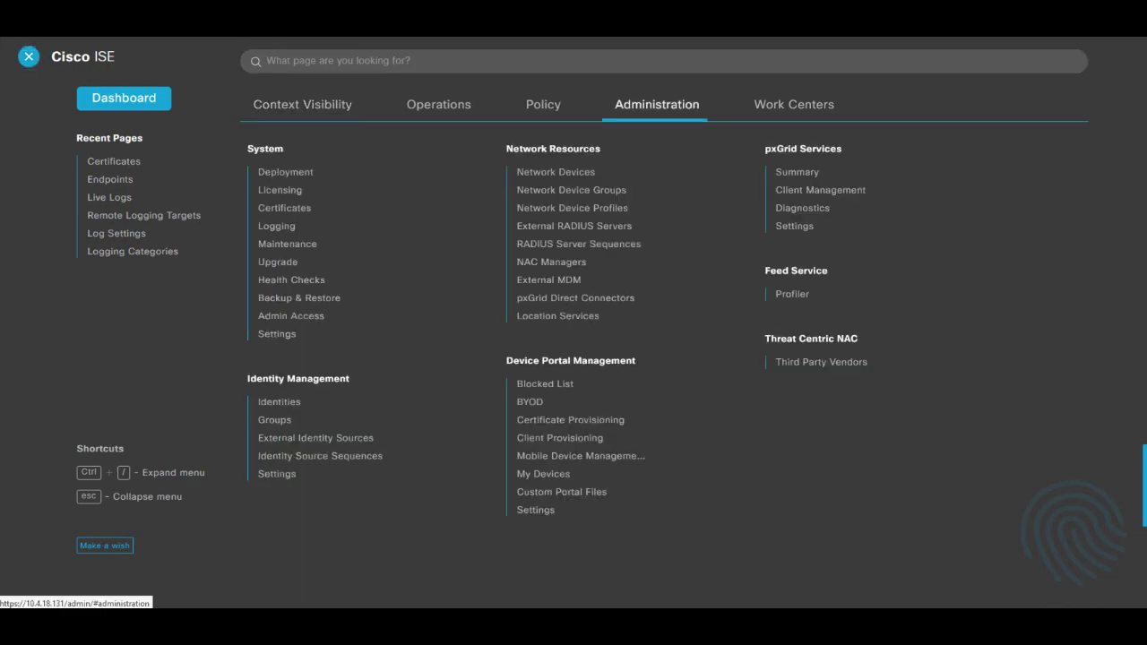
key("Return")
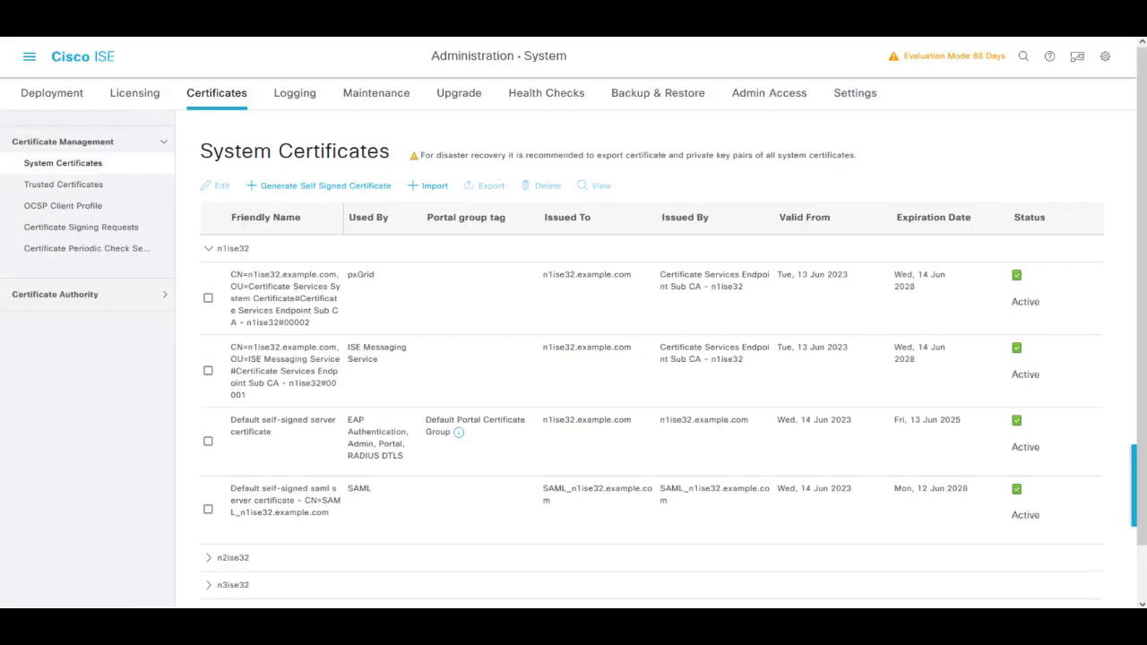
left_click(208, 370)
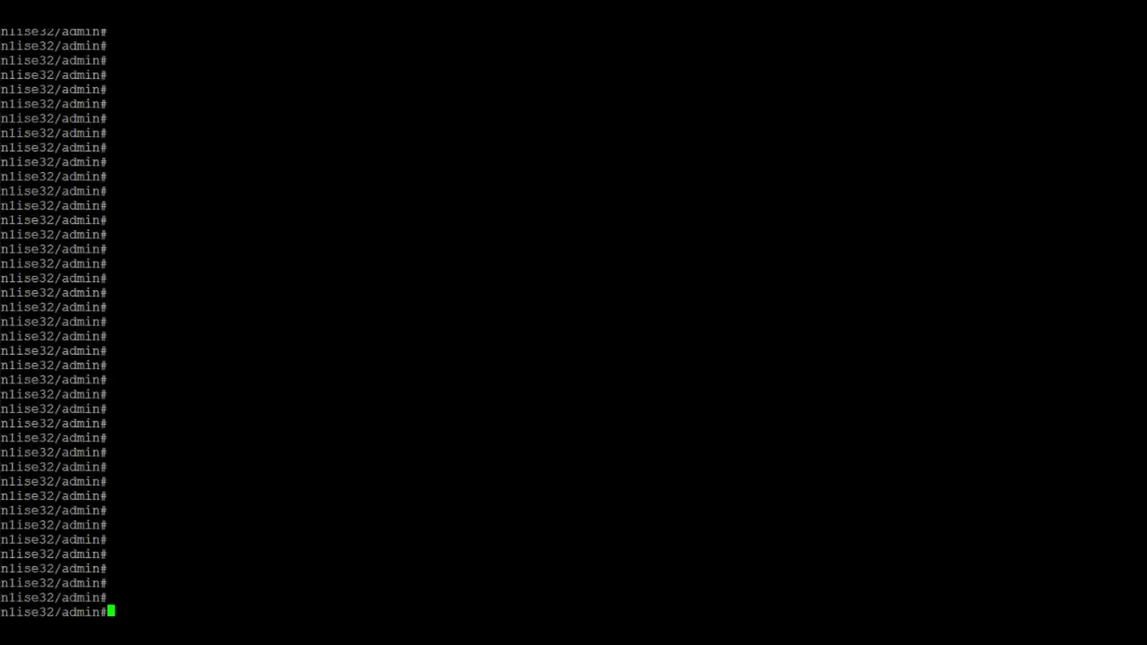
Switch to the n1ise32 command line and check the ISE processes with "show application status ise".
type("show application ")
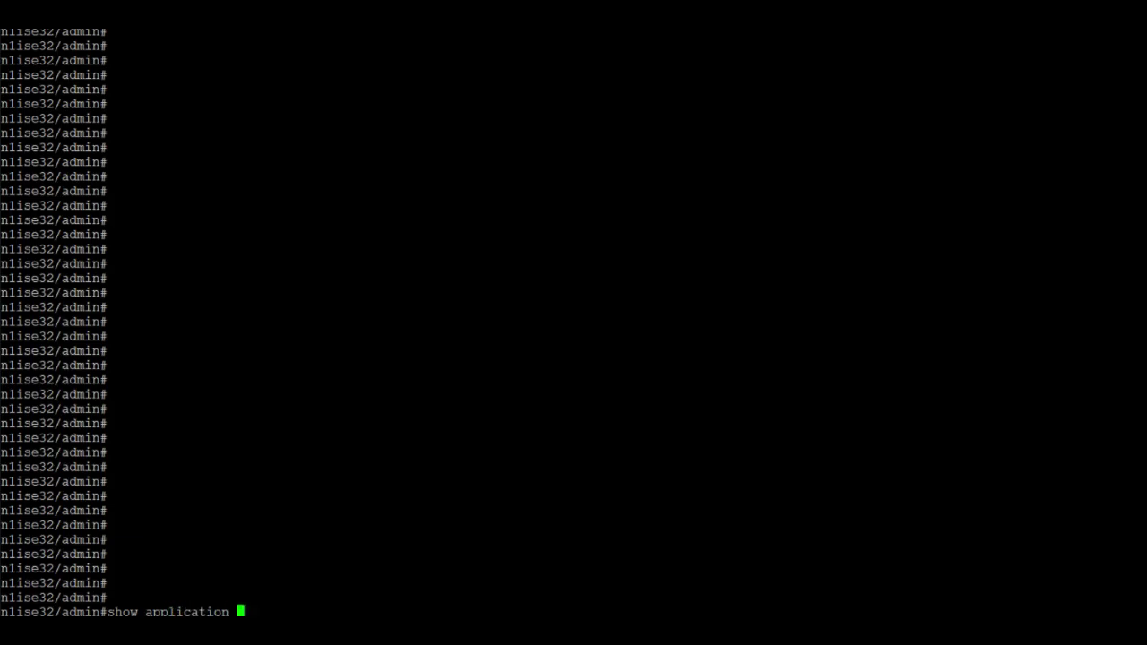
type("status ise")
key("Return")
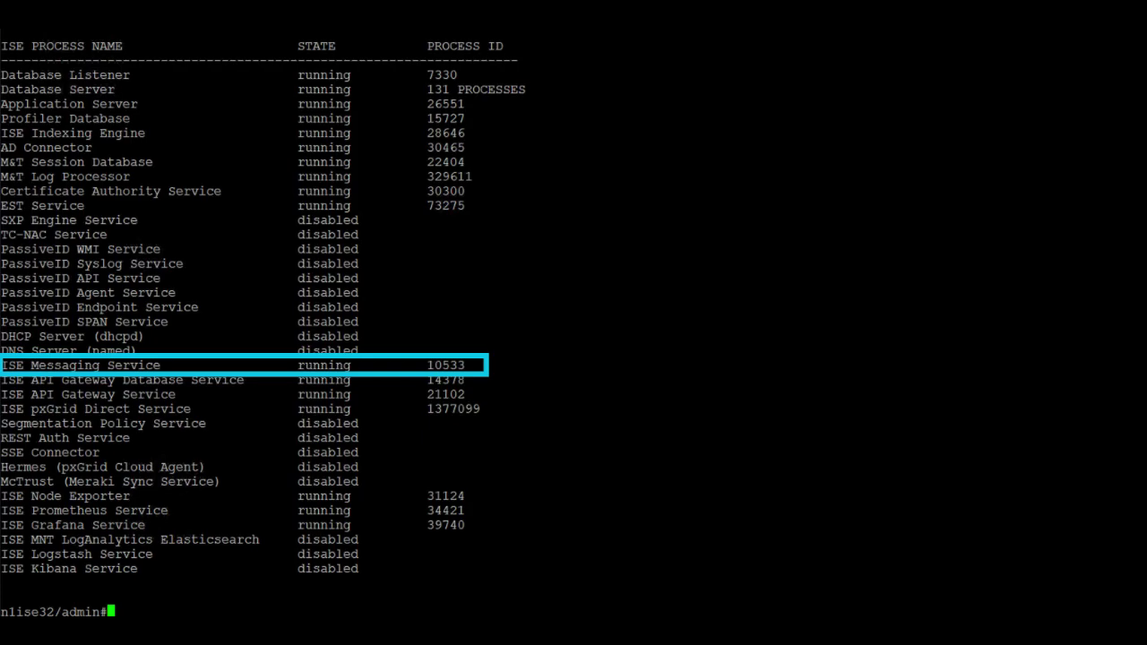
Check port 8671 on the node by running "show ports | include 8671".
type("show")
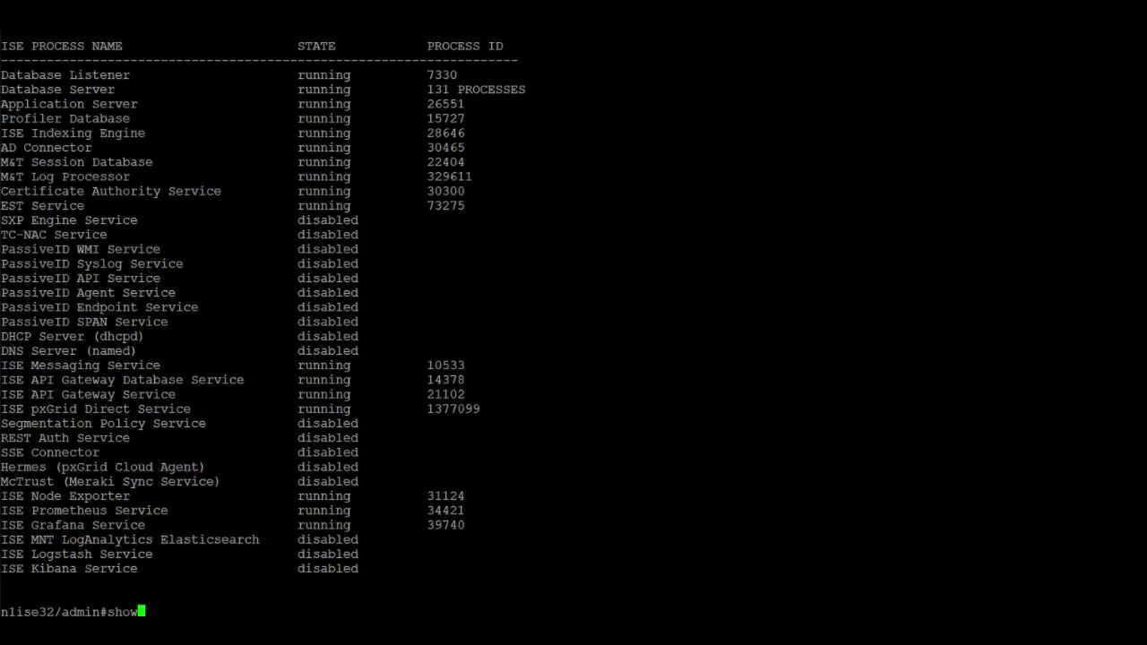
type(" ports | include ")
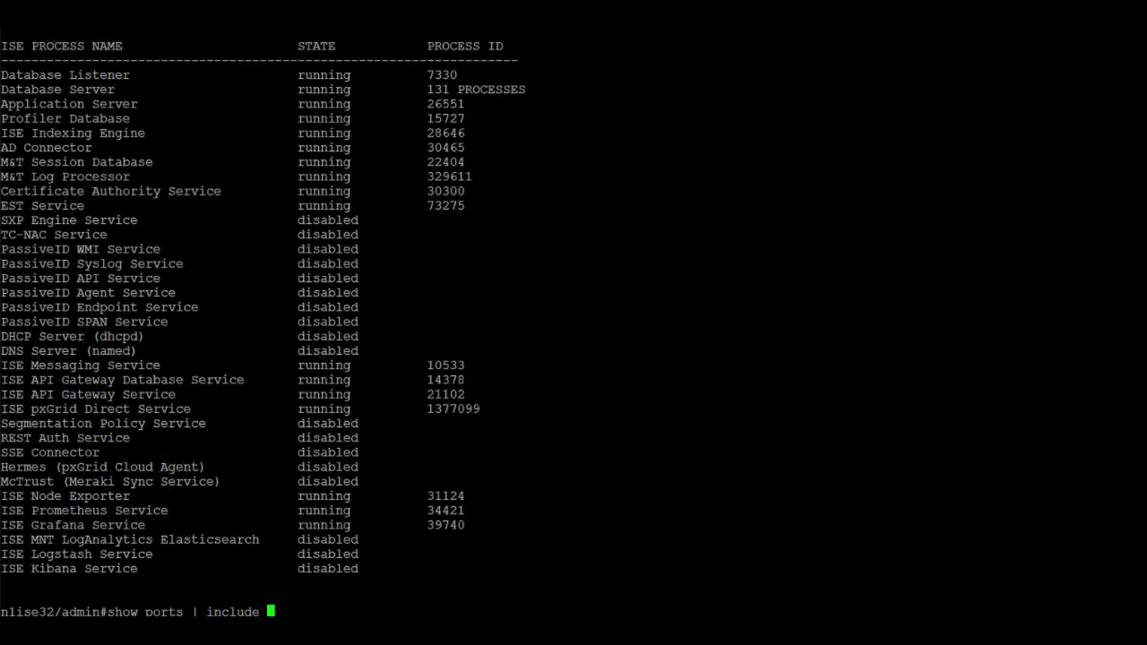
type("8671")
key("Return")
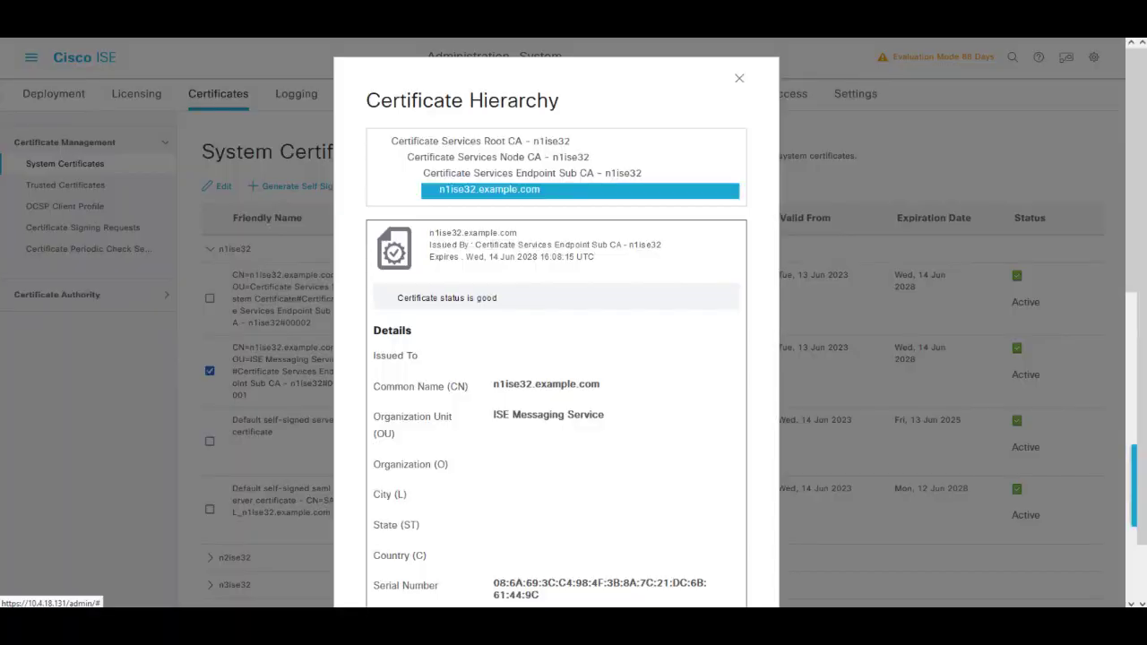
Switch back to Cisco ISE and examine the certificate hierarchy and details of n1ise32's ISE Messaging Service certificate.
scroll(556, 358, "down", 6)
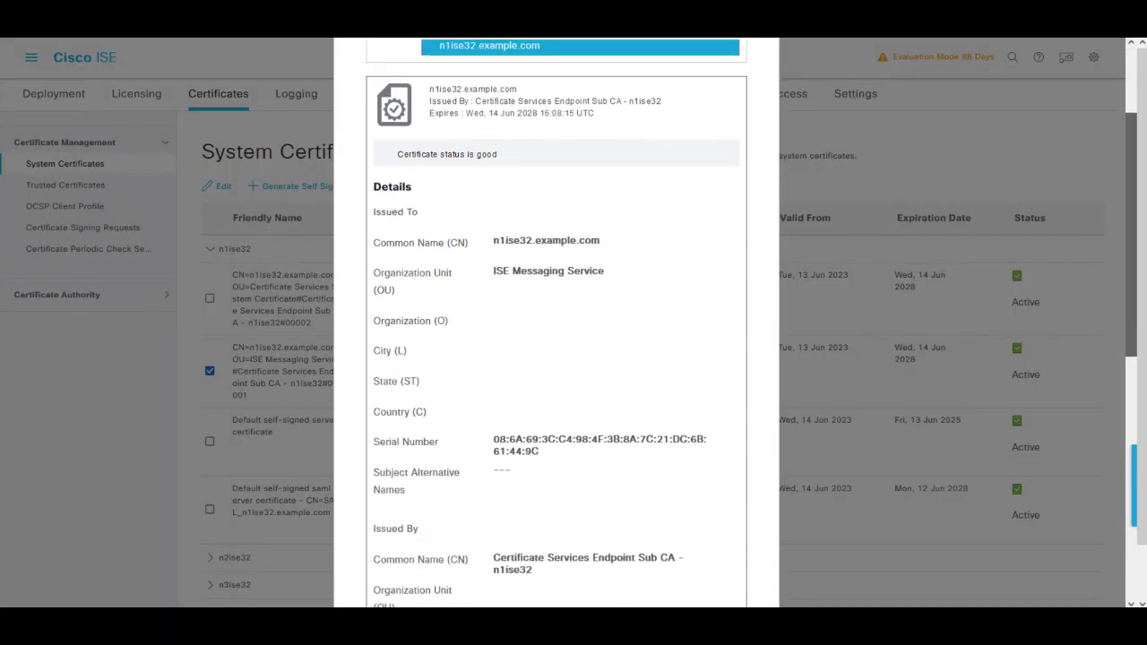
scroll(555, 358, "down", 2)
scroll(555, 359, "up", 10)
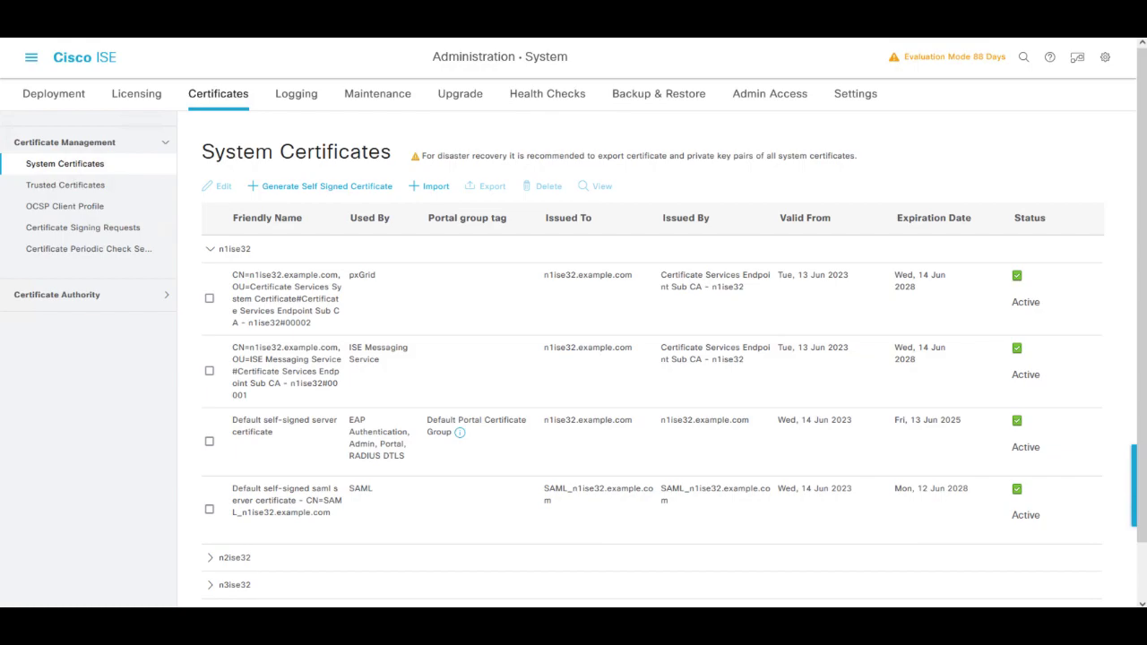
Create a certificate signing request for ISE Root CA and replace the root CA certificate chain for all nodes.
left_click(83, 228)
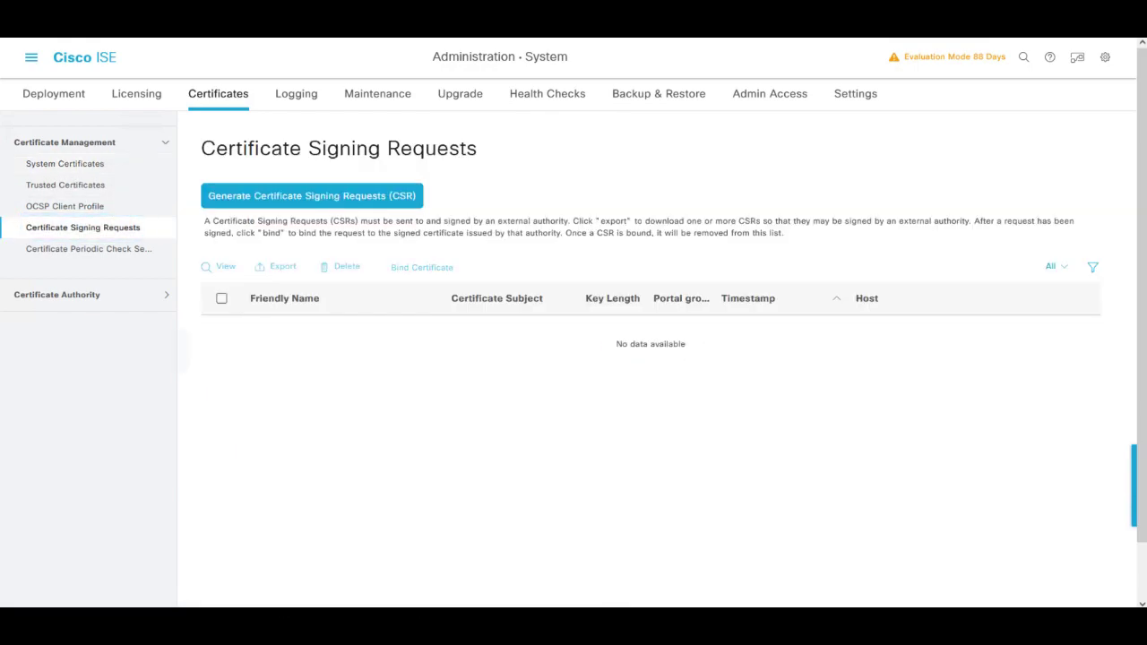
left_click(312, 195)
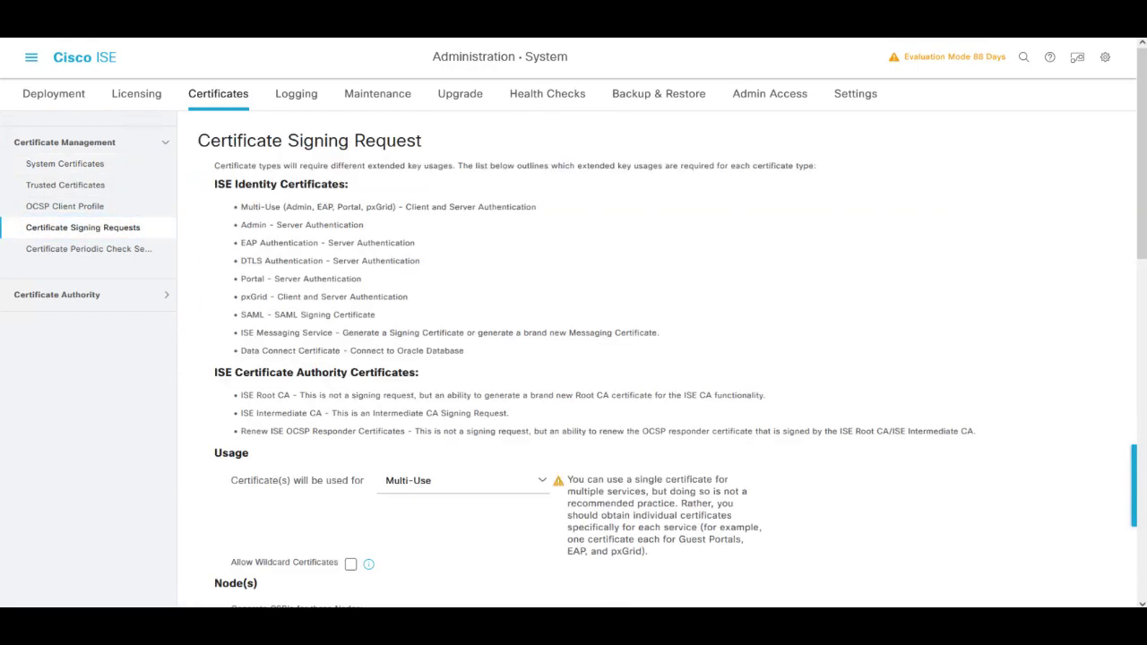
left_click(462, 480)
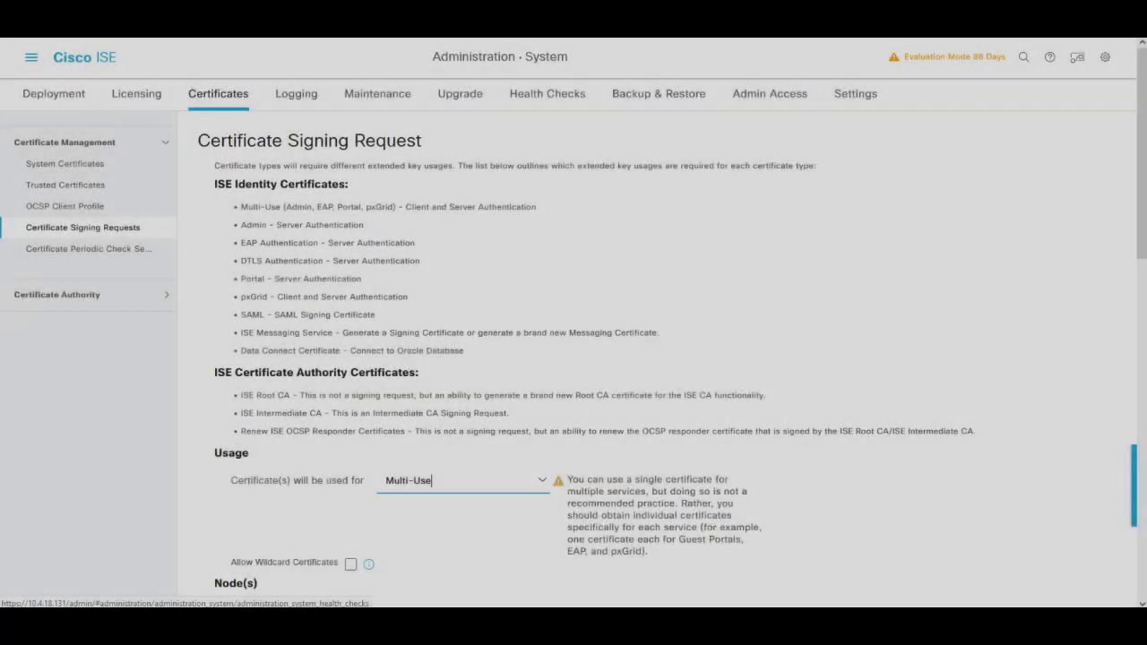
left_click(462, 481)
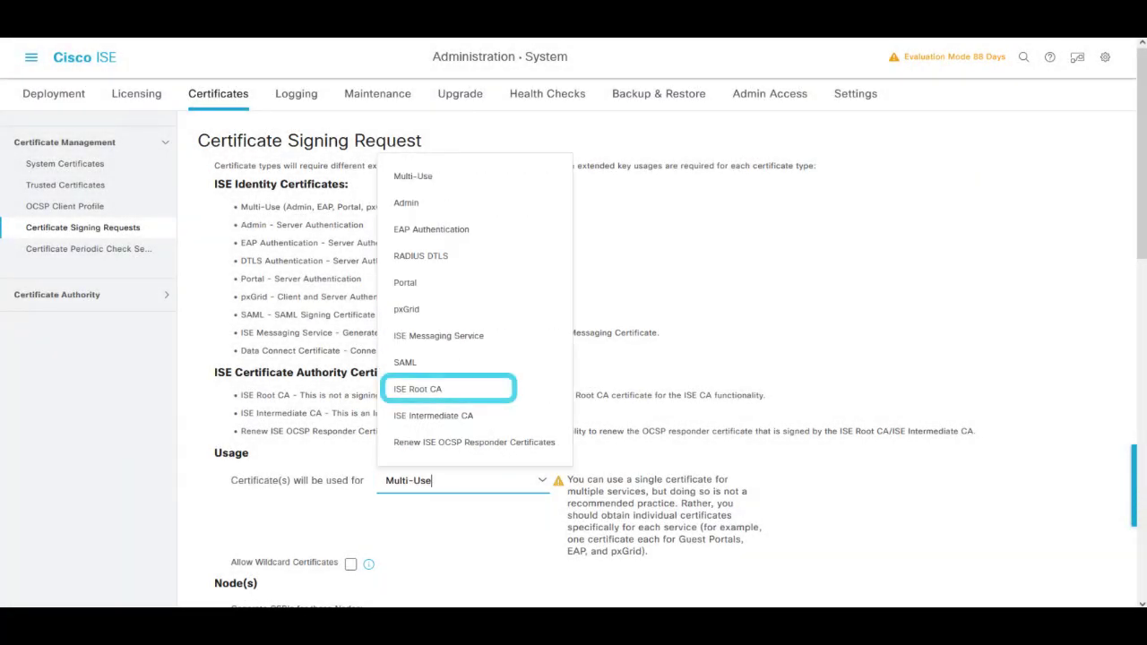
left_click(448, 389)
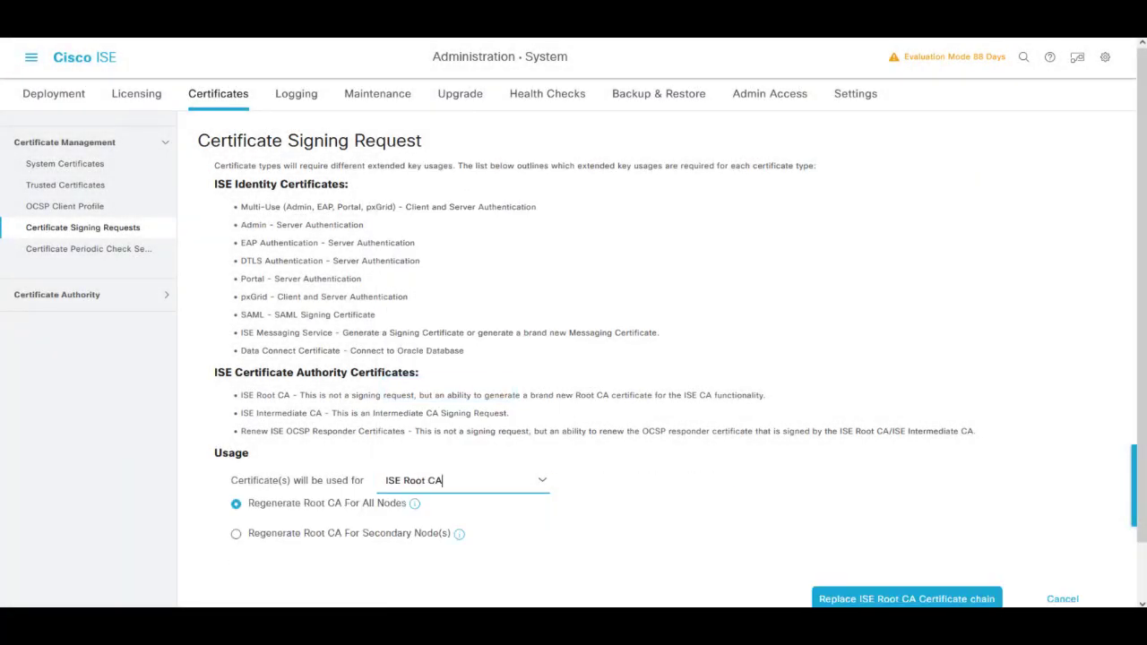
scroll(664, 358, "down", 1)
left_click(907, 554)
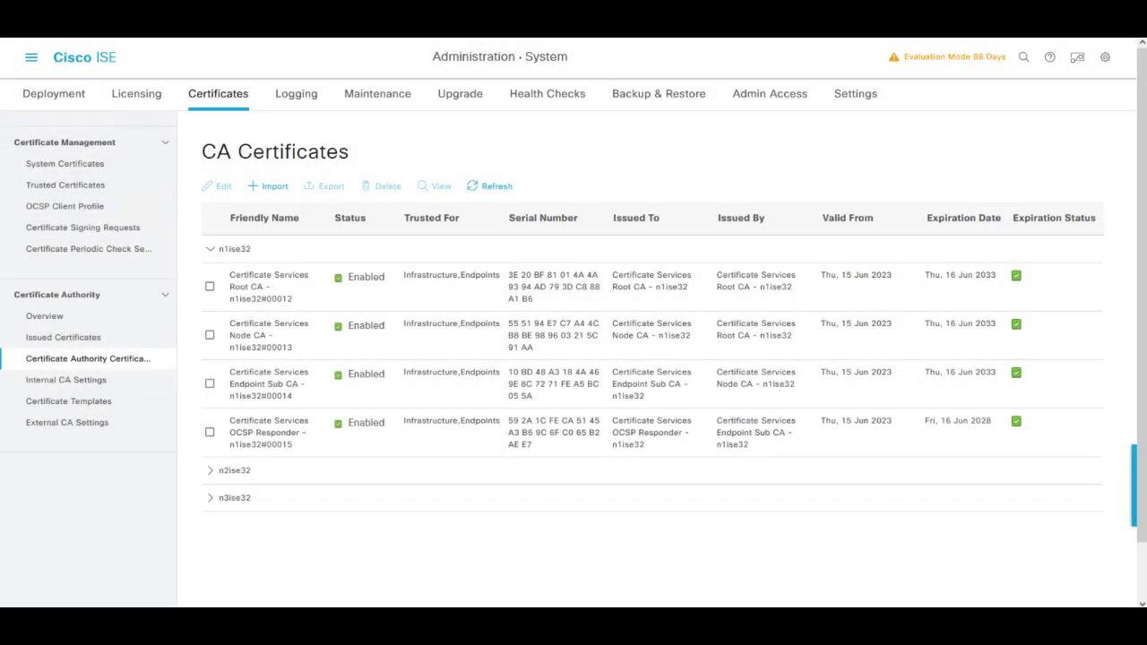
Regenerate the ISE Messaging Service certificate for nodes n1ise32, n2ise32 and n3ise32 through a new certificate signing request.
left_click(82, 228)
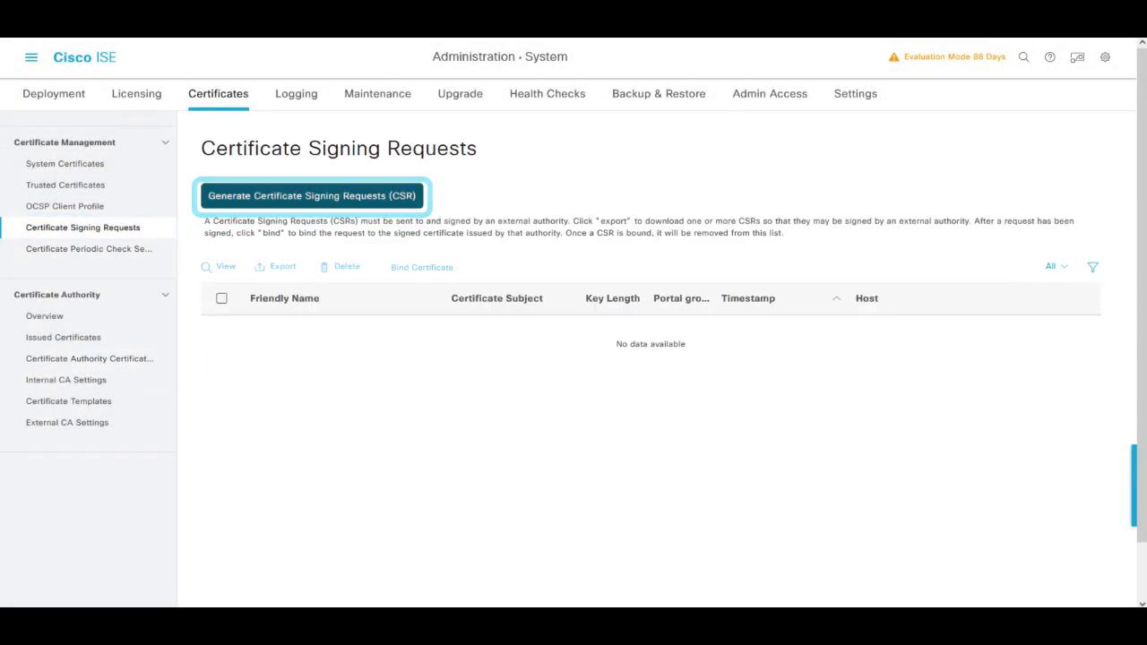
left_click(312, 195)
left_click(463, 481)
left_click(448, 333)
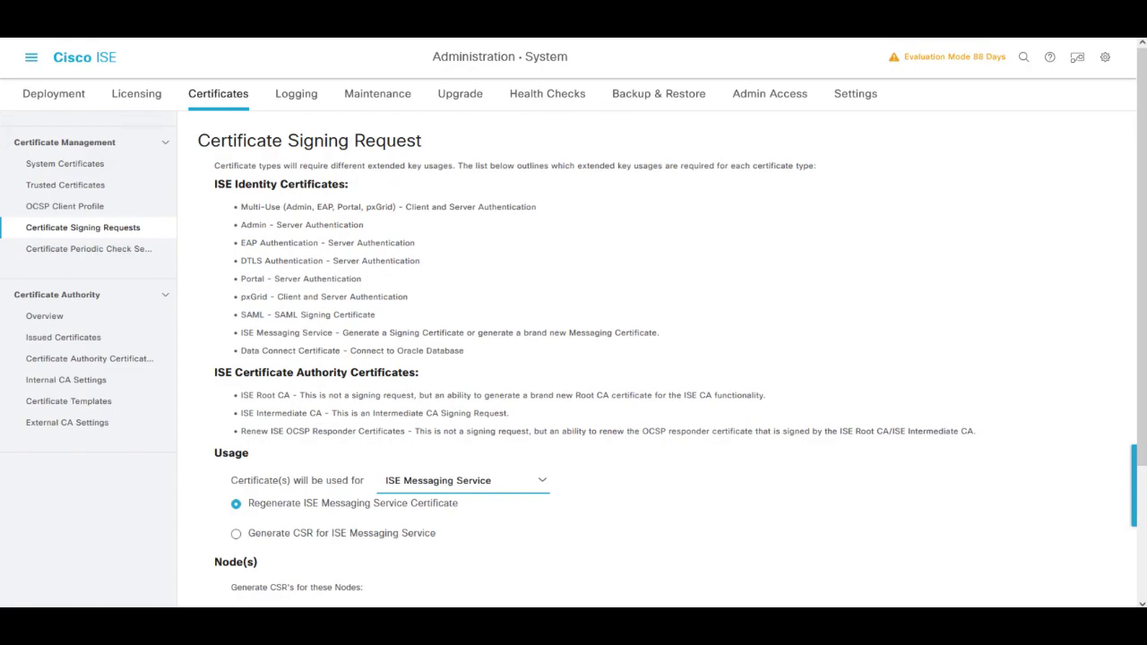
scroll(627, 359, "down", 3)
left_click(238, 509)
left_click(238, 530)
left_click(237, 552)
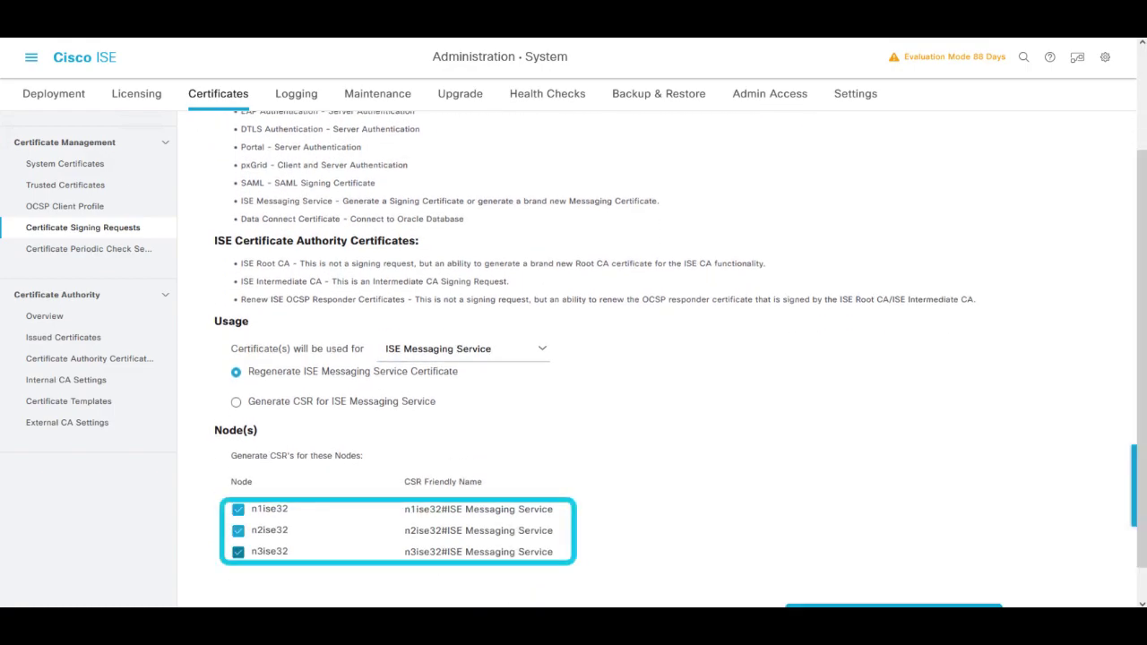
scroll(627, 358, "down", 1)
left_click(893, 577)
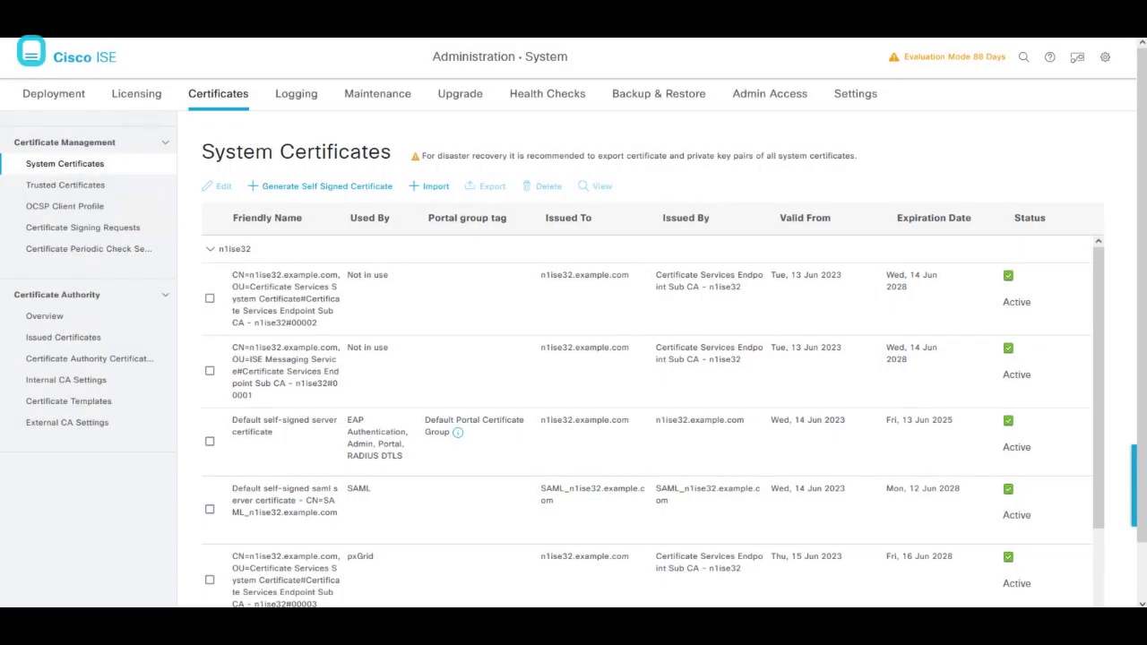
Open the dashboard and switch the System Summary to node n2ise32 to check its CPU, memory usage and authentication latency.
left_click(31, 57)
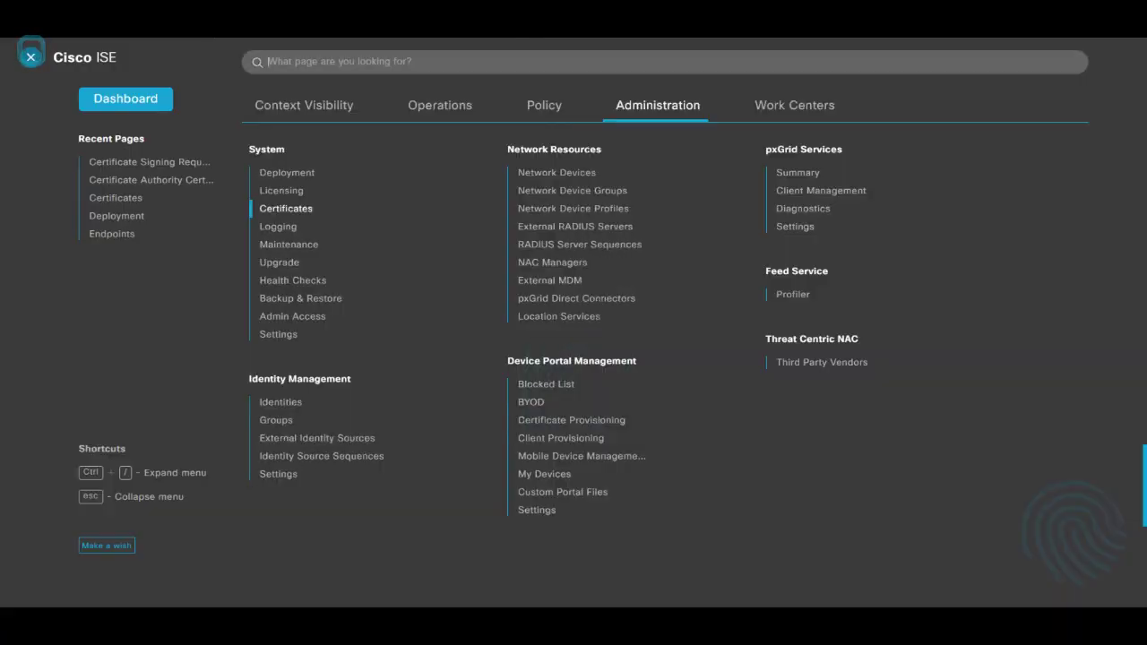
left_click(117, 97)
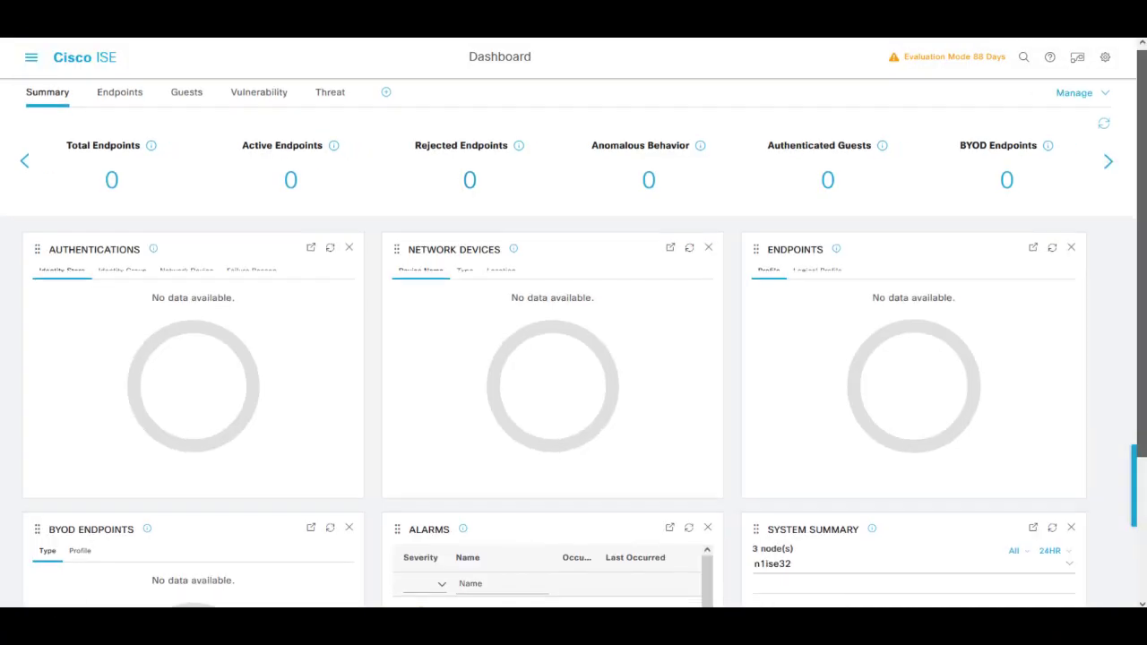
scroll(574, 328, "down", 2)
scroll(574, 340, "down", 1)
left_click(896, 391)
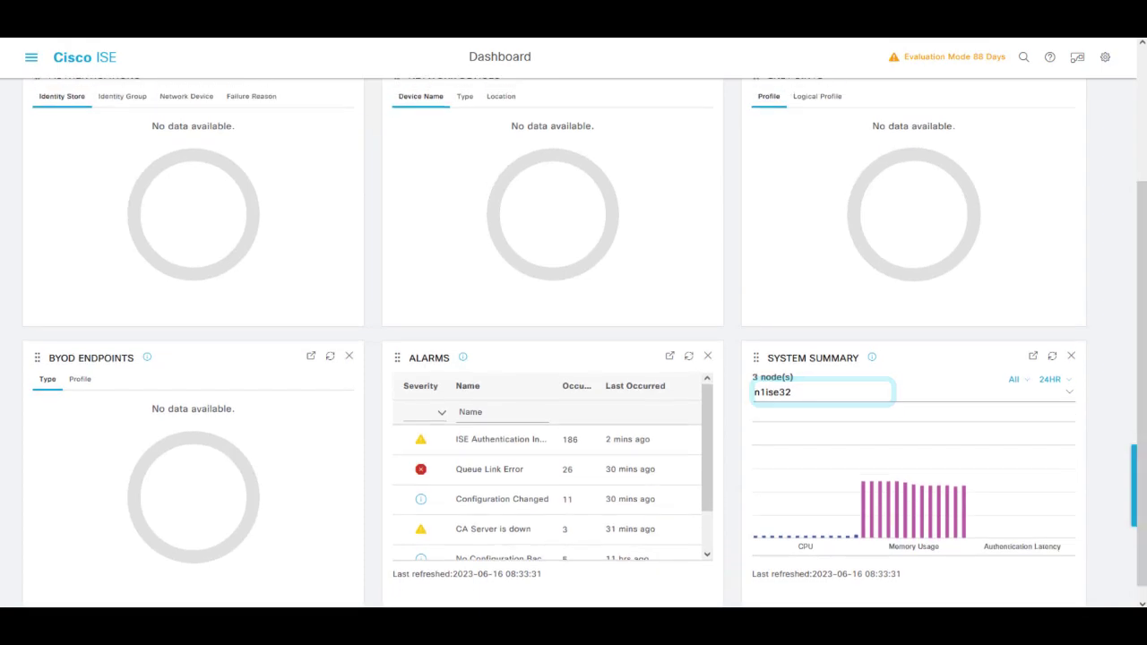
key("Down")
key("Return")
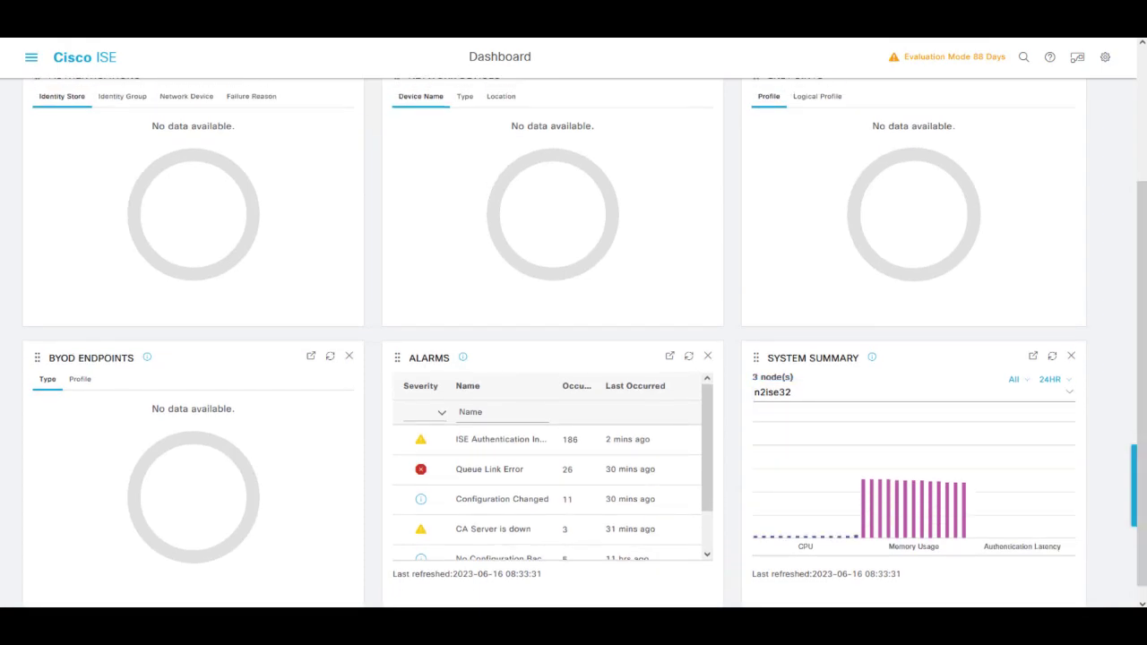
key("Down")
key("Down")
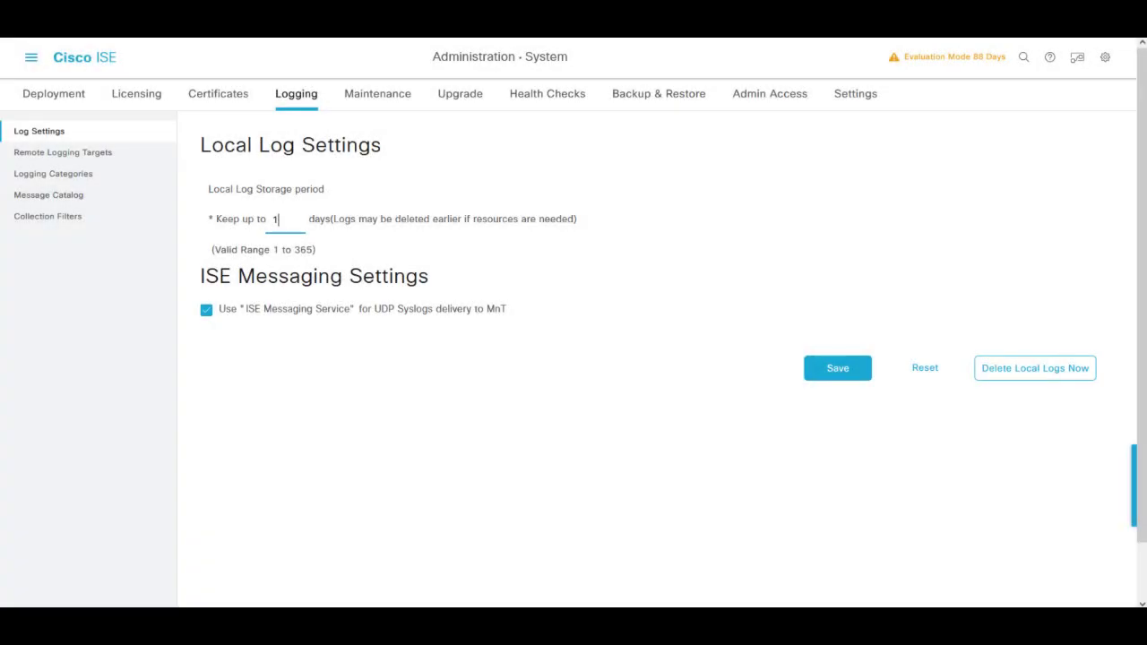
Disable using "ISE Messaging Service" for UDP syslog delivery to MnT in the local log settings and save.
key("Tab")
key("space")
key("Tab")
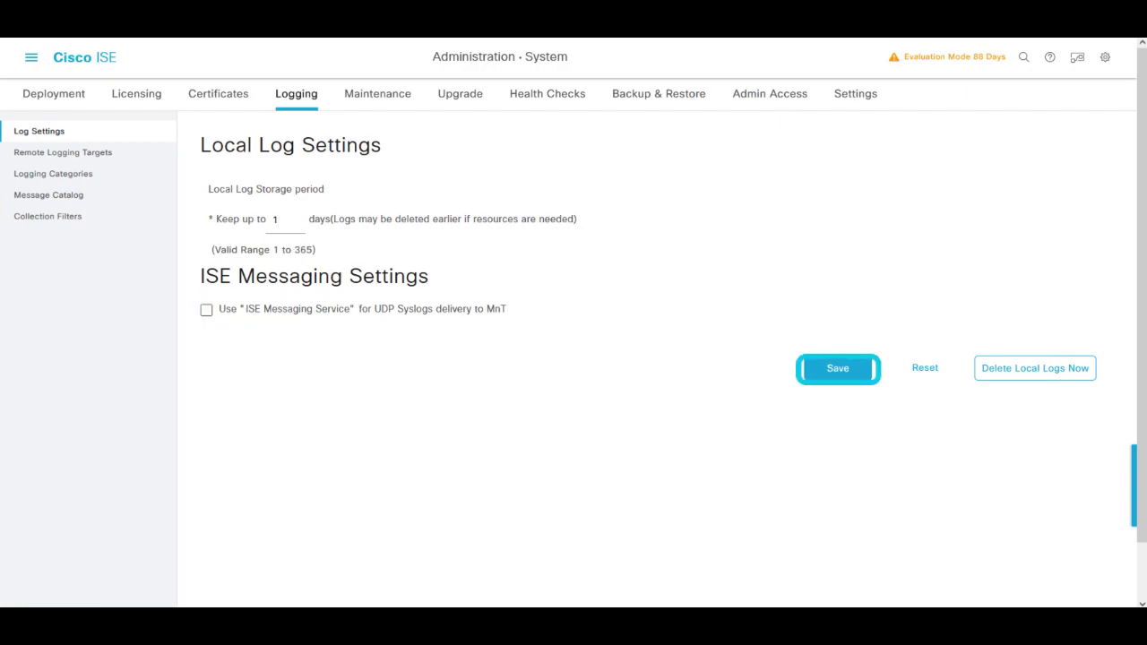
key("Return")
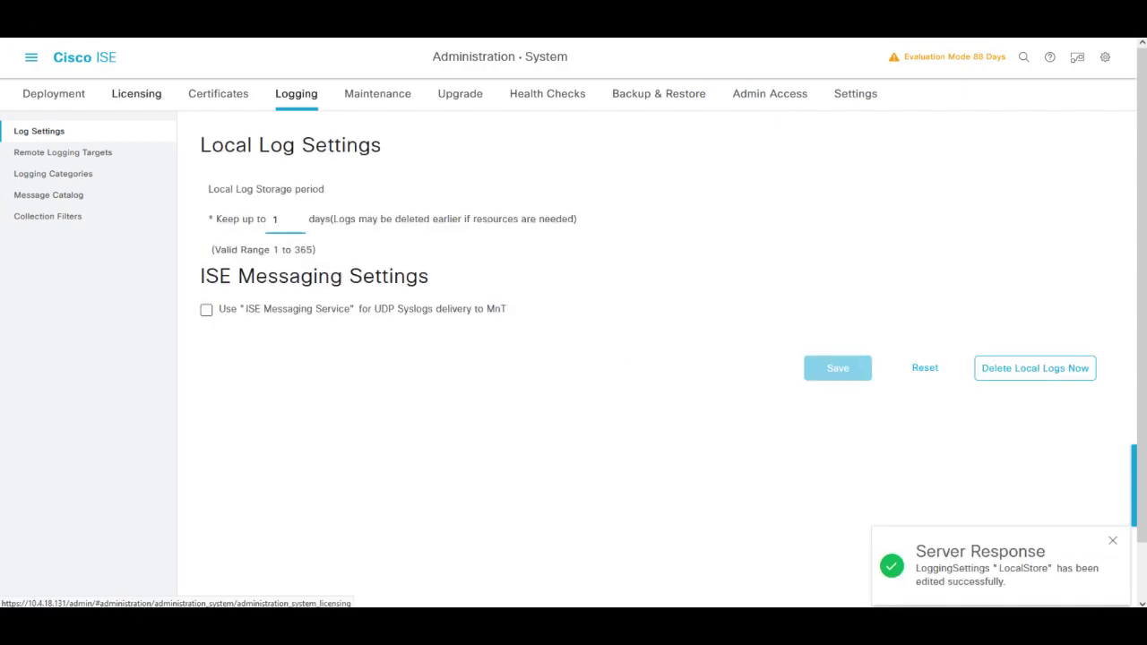
Open the RADIUS Live Logs under Operations.
left_click(440, 105)
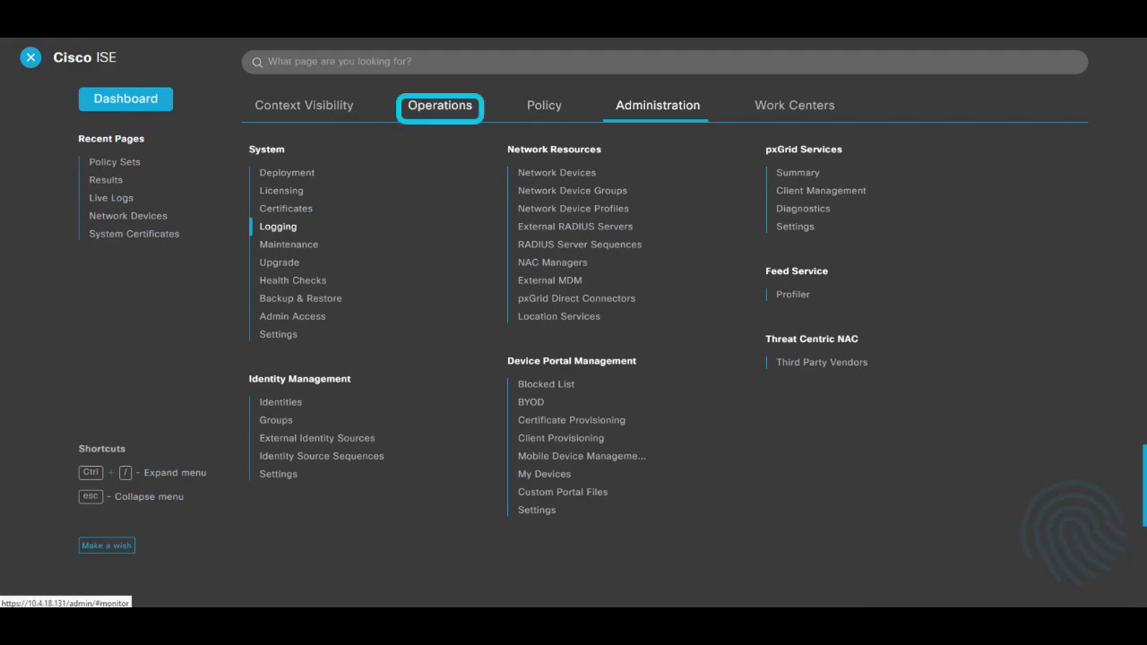
left_click(277, 174)
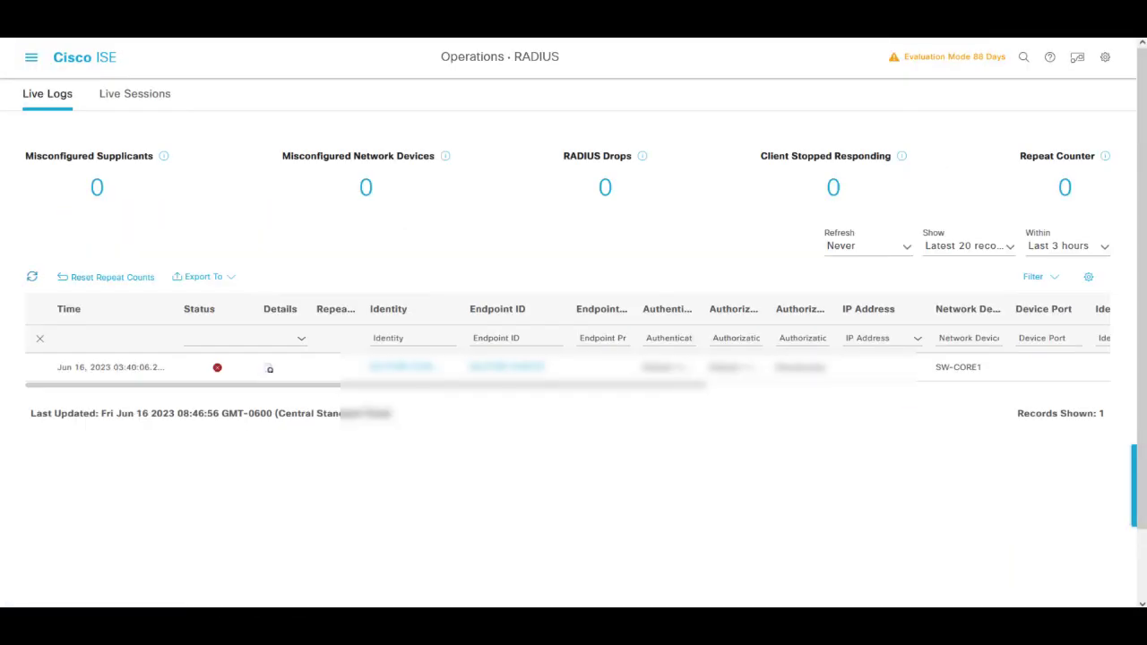